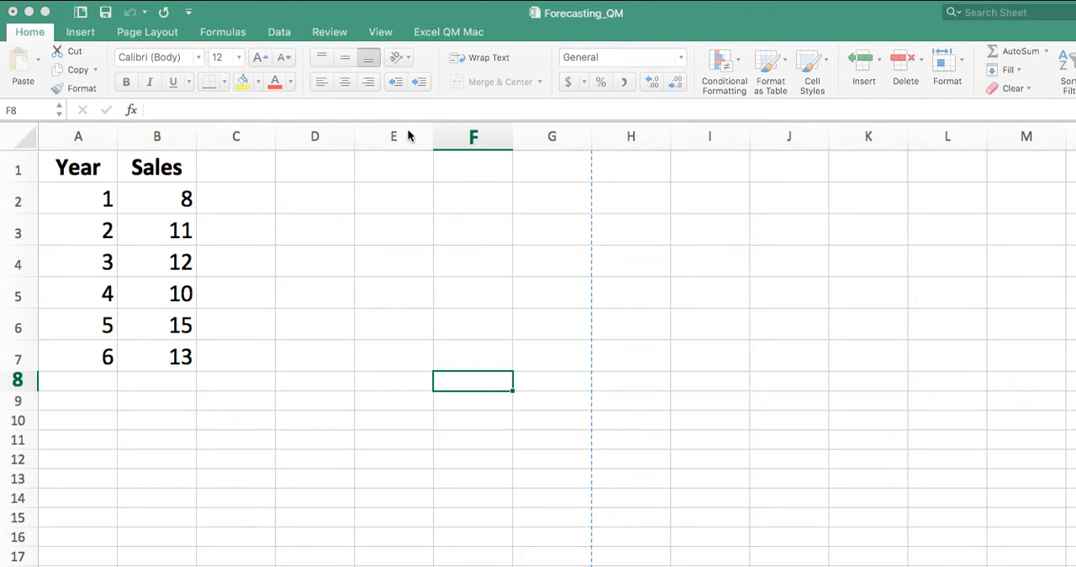
Step: Start a Moving Average and Naïve forecasting model from the Excel QM add-in
click(441, 31)
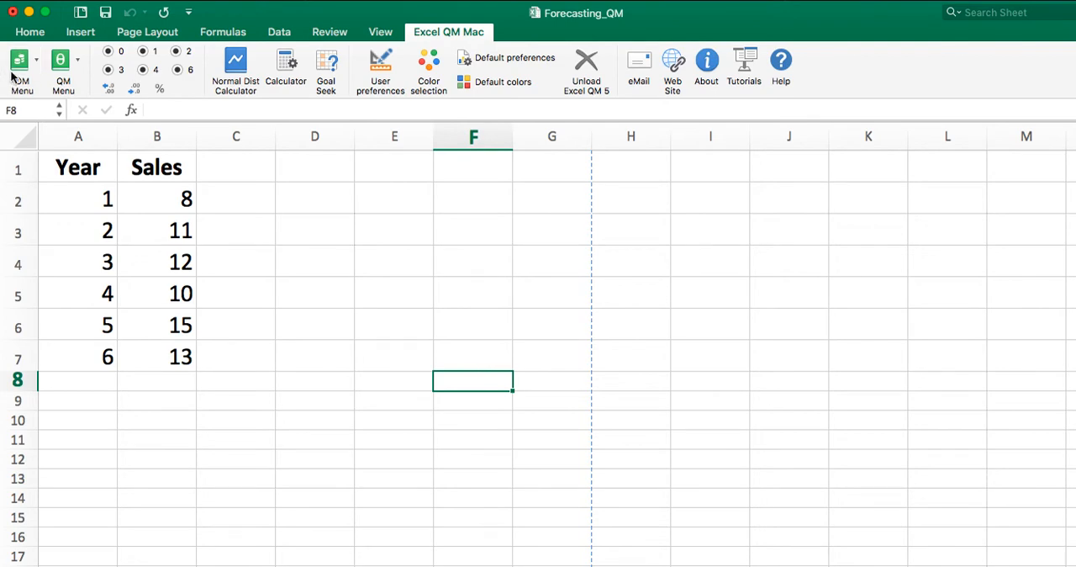
click(79, 60)
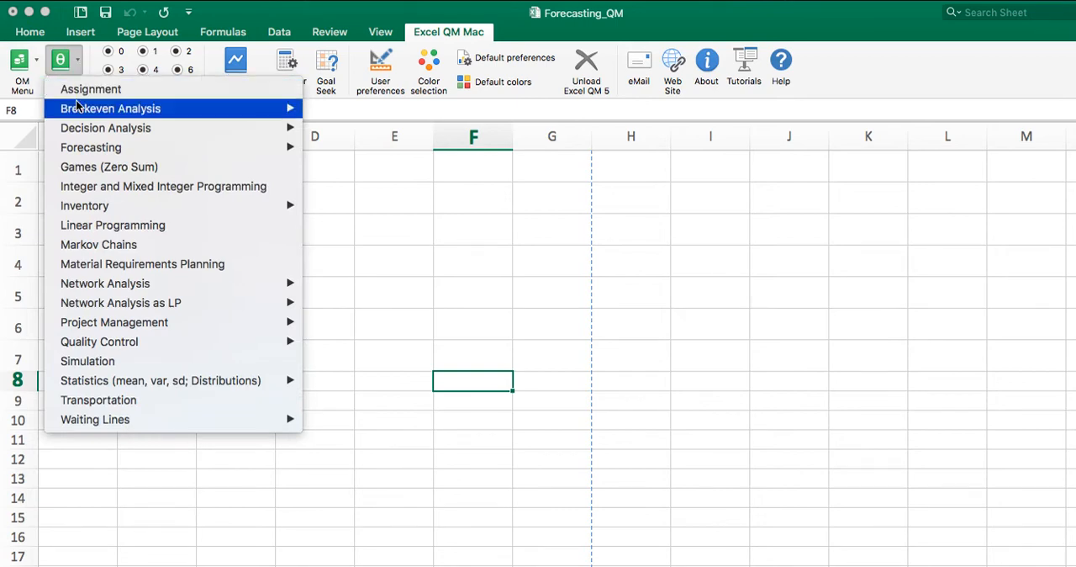
mouse_move(74, 150)
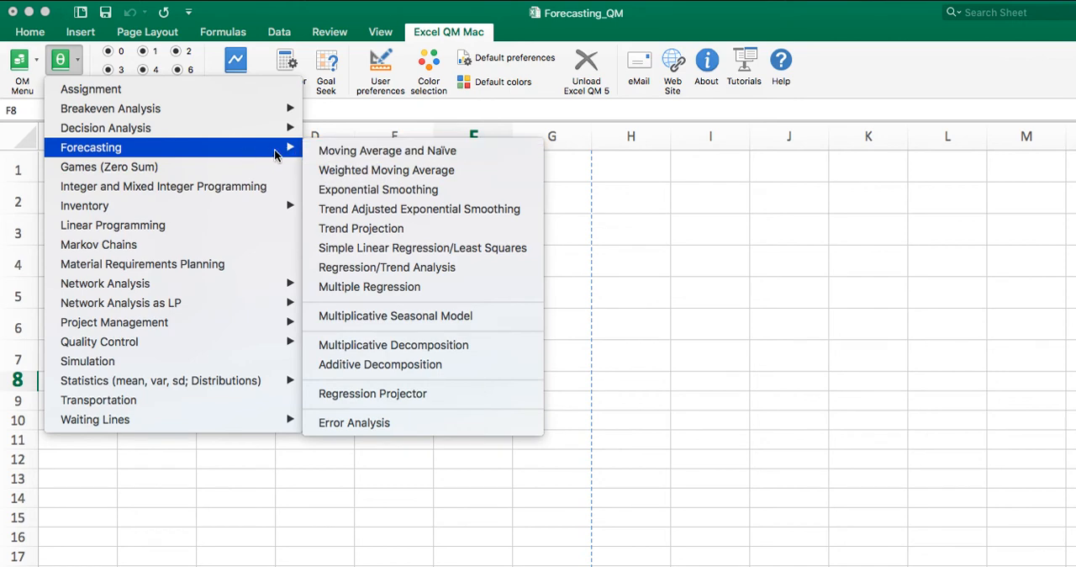
click(370, 152)
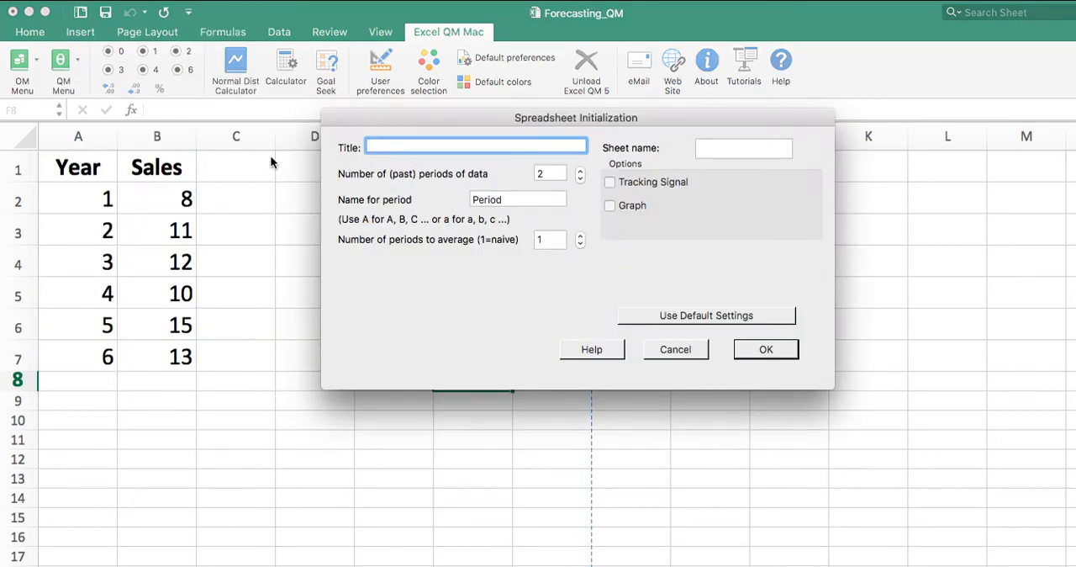
Step: Create the forecast sheet "One Period" with 6 past periods of data, using "Year" as the period name
click(727, 152)
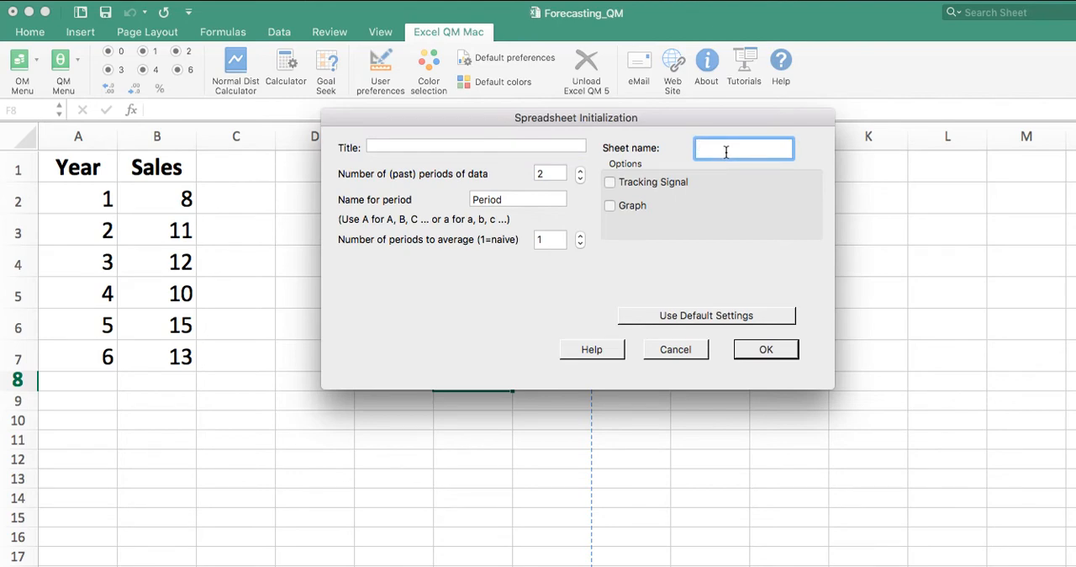
text(One Period)
click(580, 170)
click(580, 171)
click(580, 171)
click(580, 171)
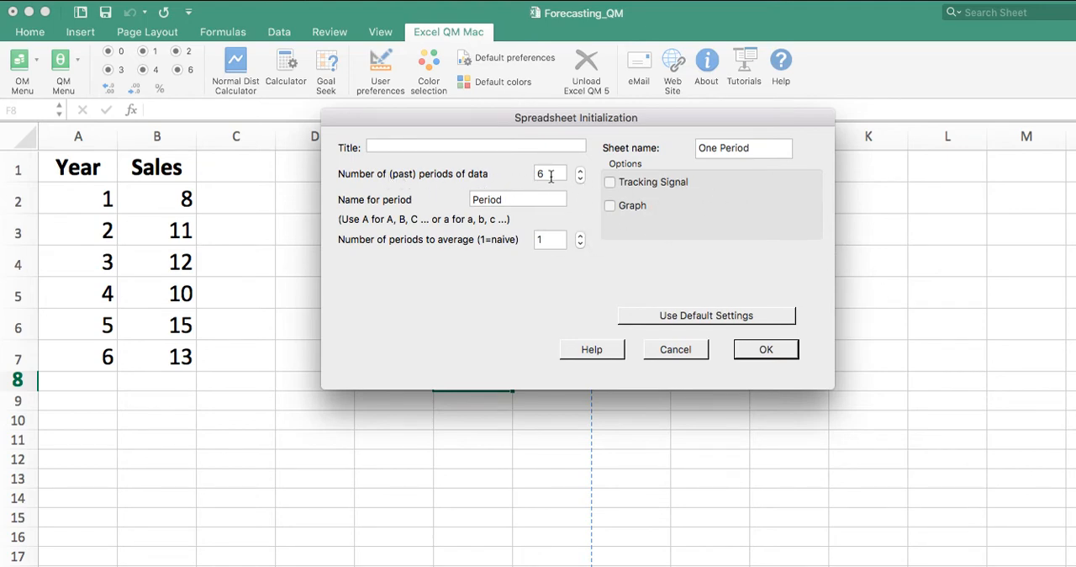
drag(508, 200, 447, 199)
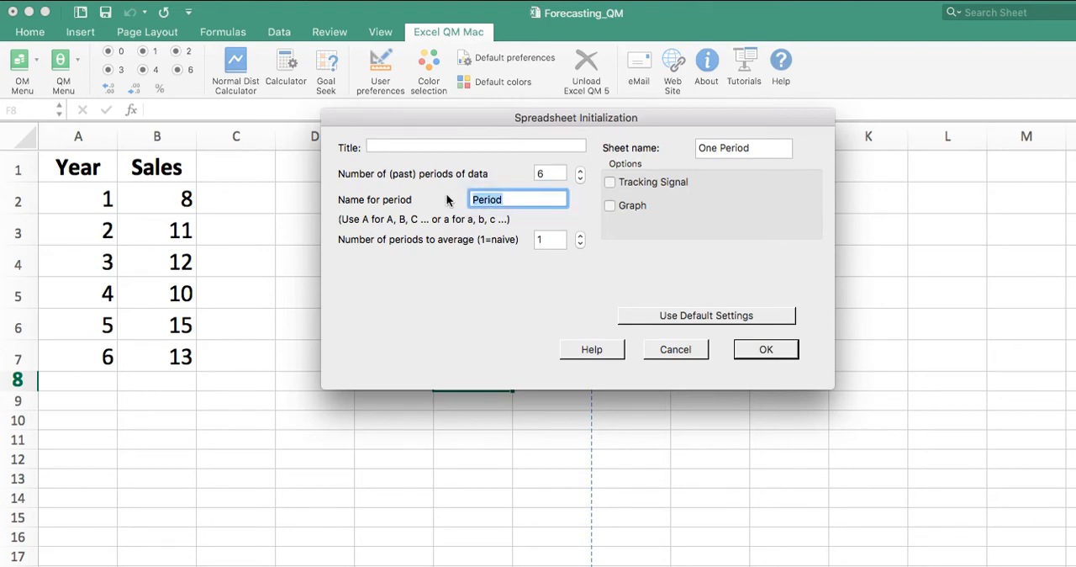
text(Year)
click(760, 350)
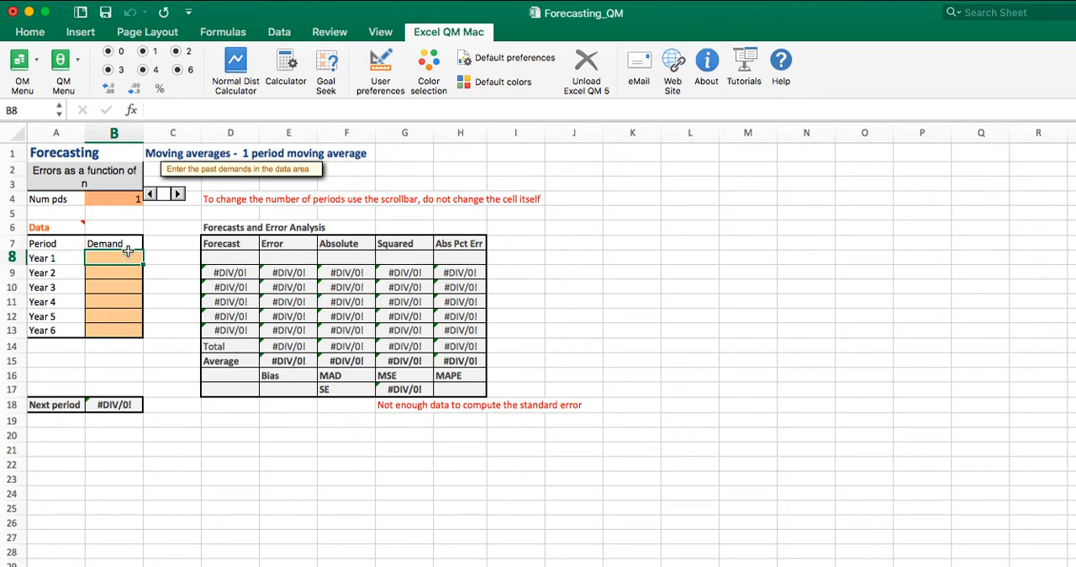
Step: Fill in the demands for Year 1 to Year 5 as 8, 11, 12, 10 and 15
text(8)
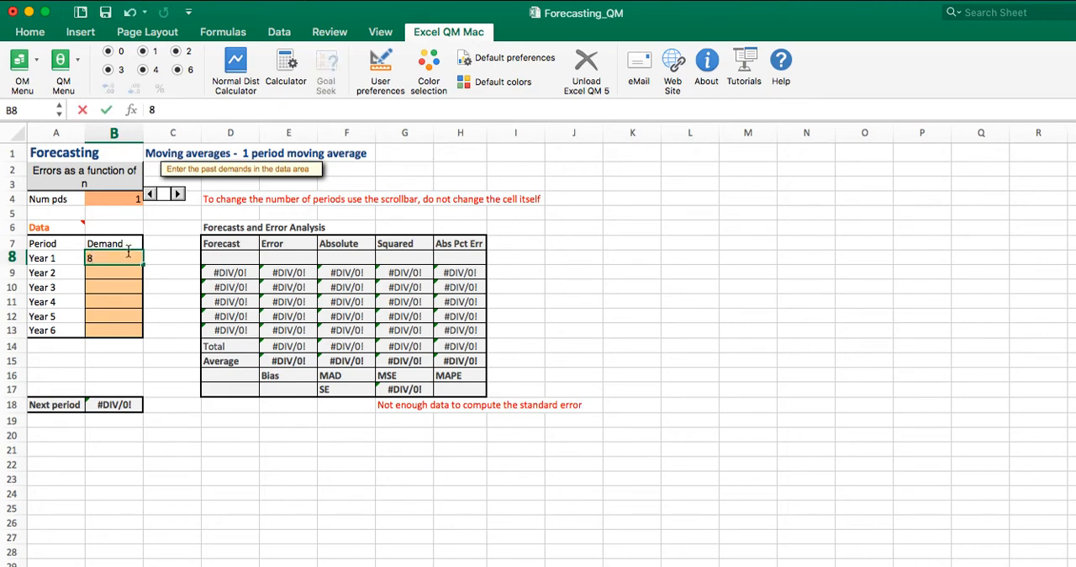
key(Return)
text(11)
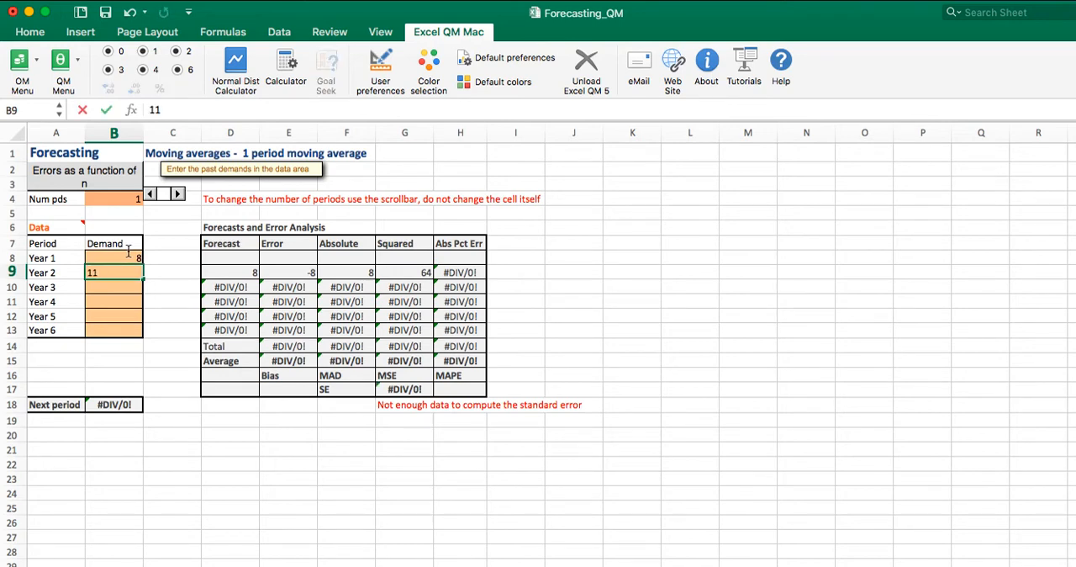
key(Return)
text(12)
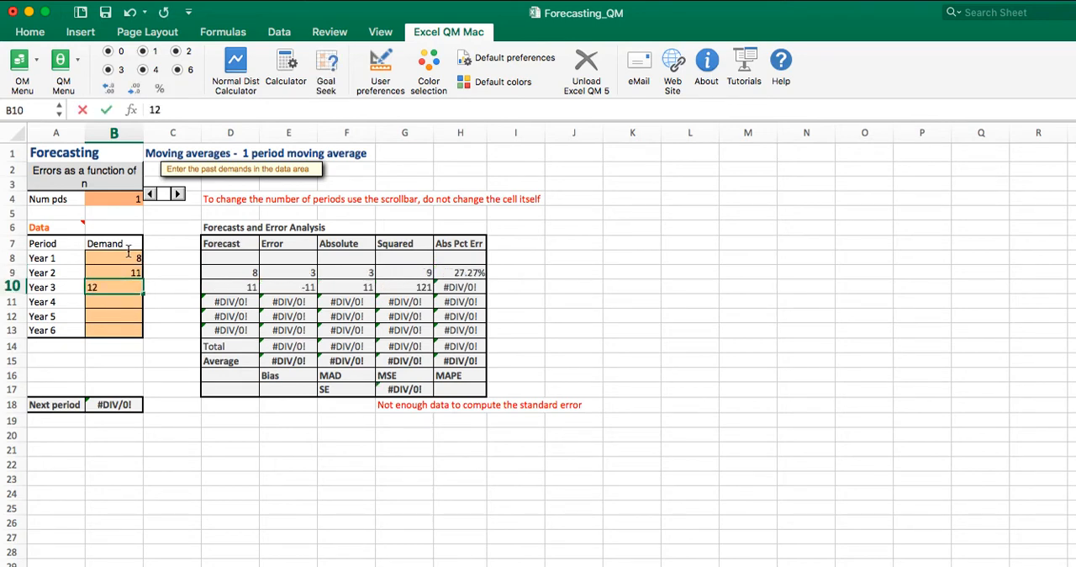
key(Return)
text(10)
key(Return)
text(14)
key(BackSpace)
text(5)
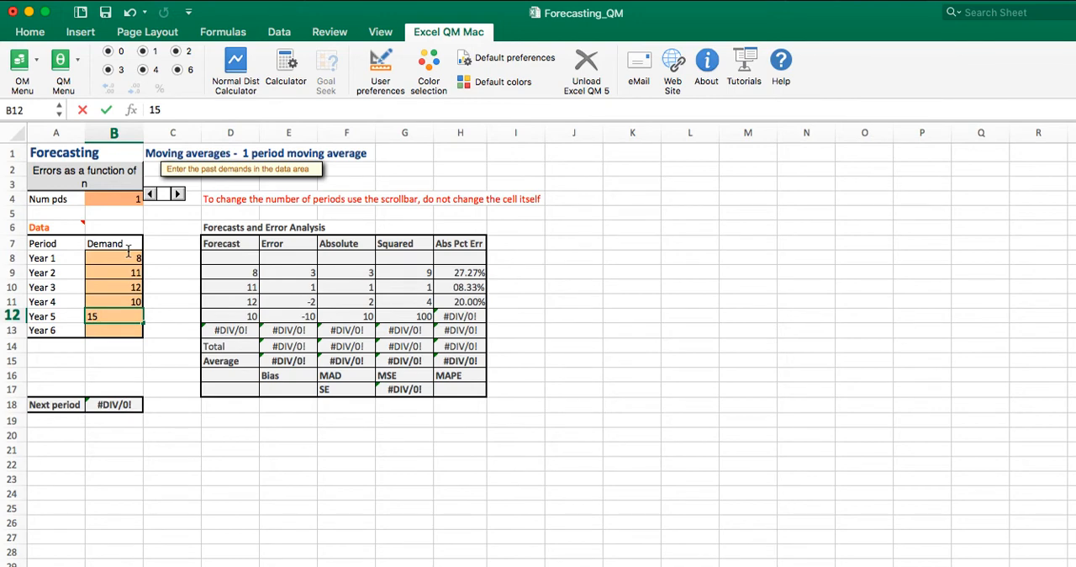
key(Return)
Step: Enter 13 as the Year 6 demand and widen the Squared column of the error analysis
text(143)
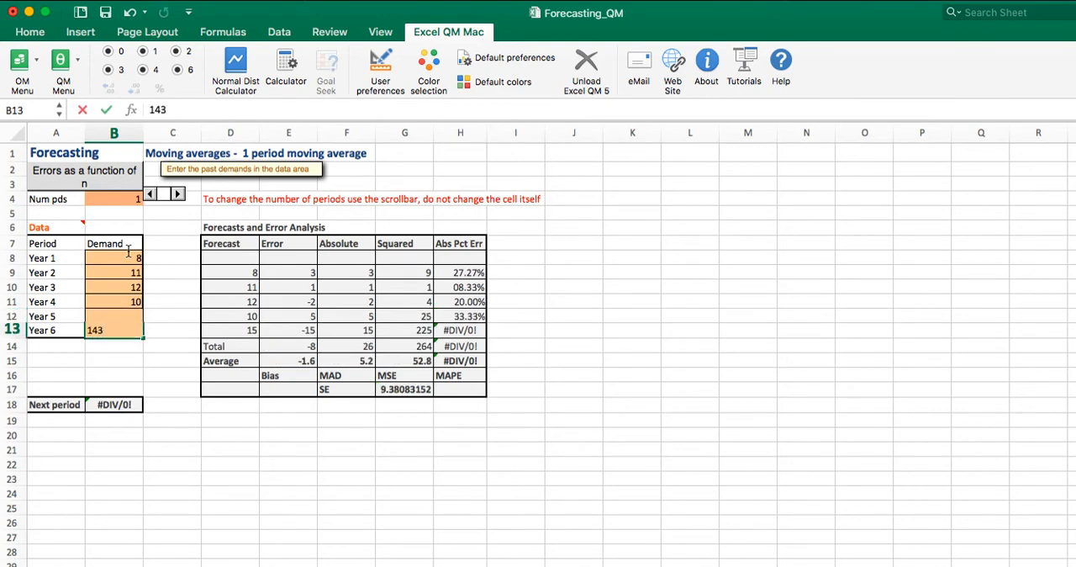
click(128, 256)
click(140, 332)
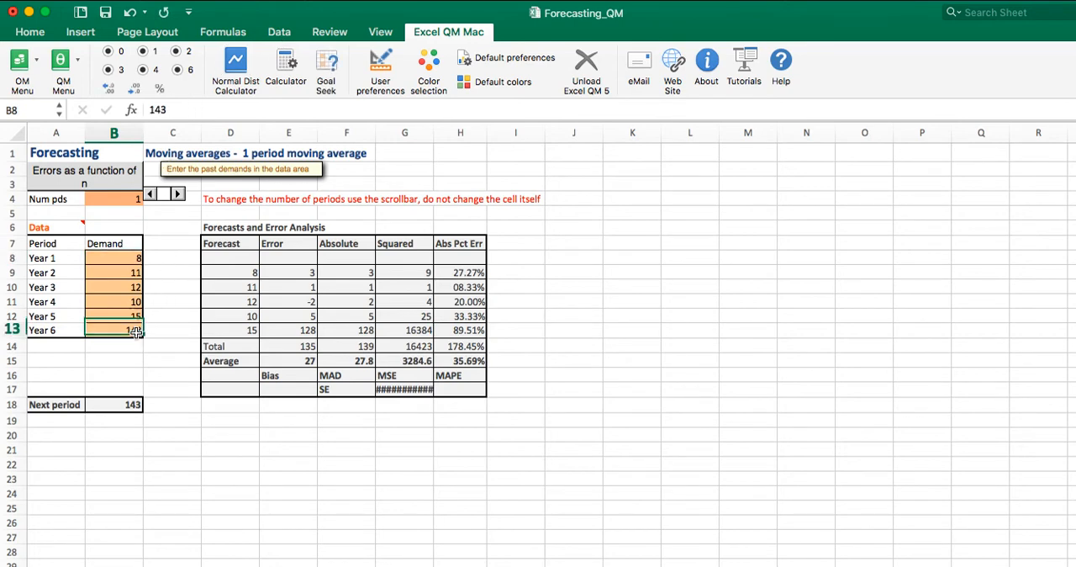
click(162, 110)
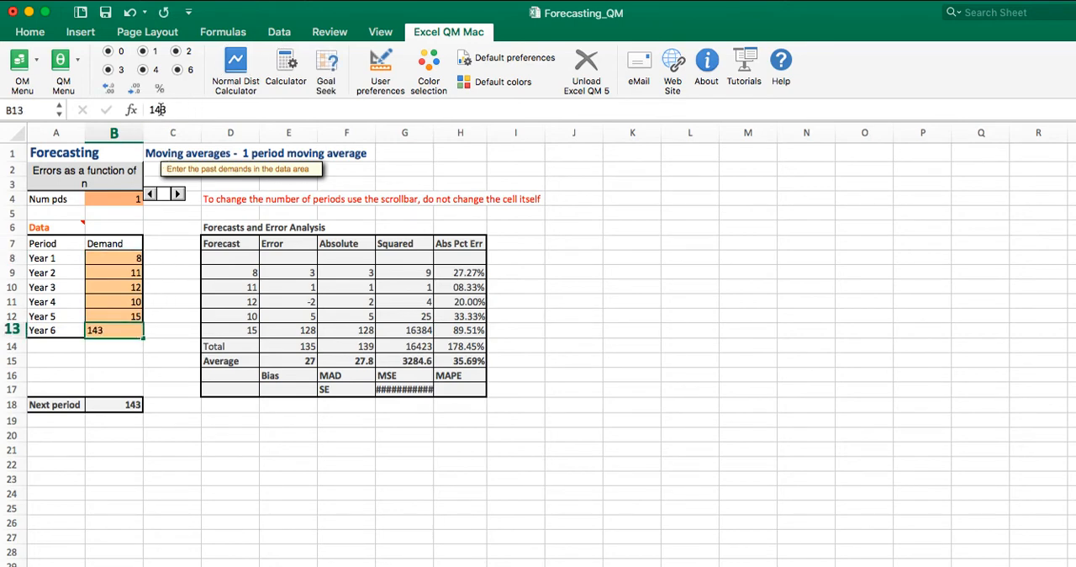
key(BackSpace)
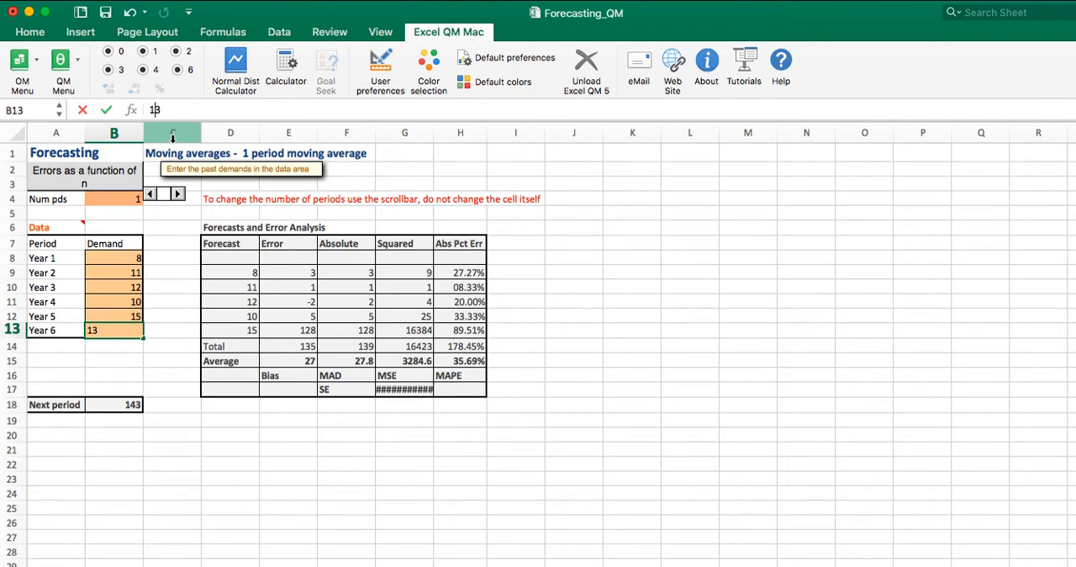
click(220, 464)
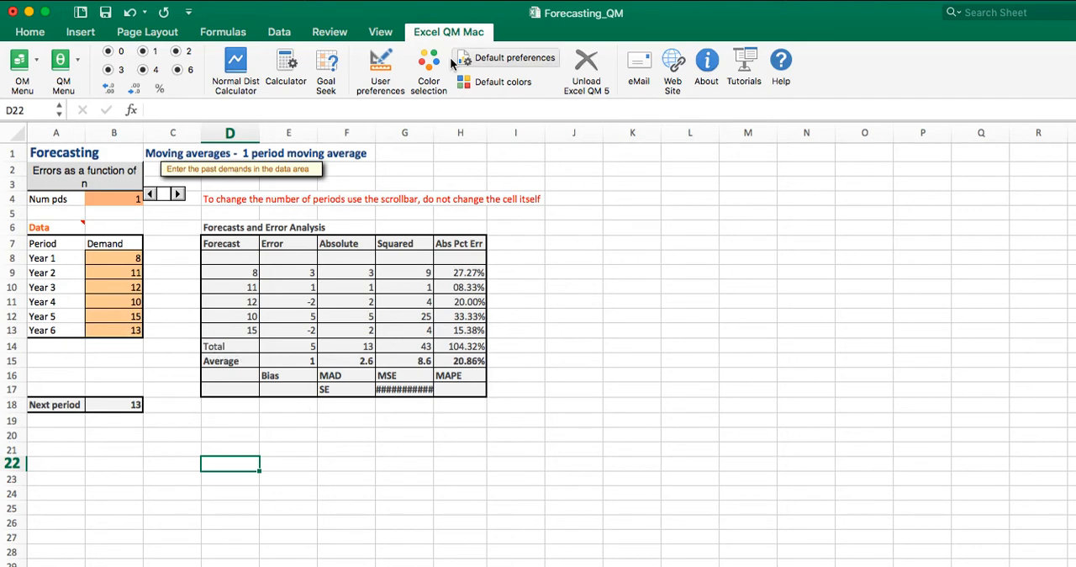
drag(432, 123, 465, 123)
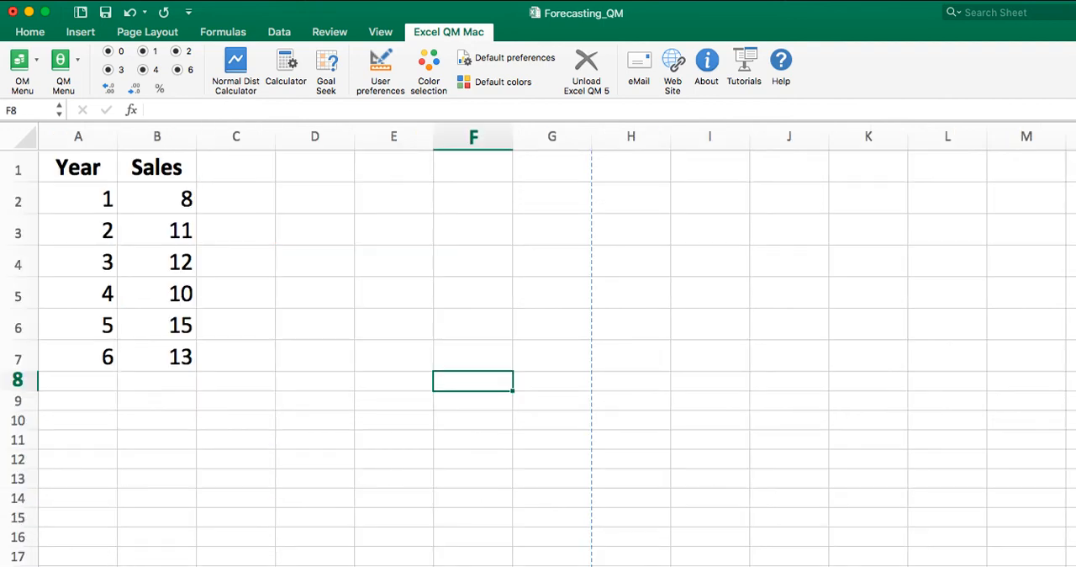
Step: Start an Exponential Smoothing forecasting model from the sheet with the yearly sales data
click(79, 60)
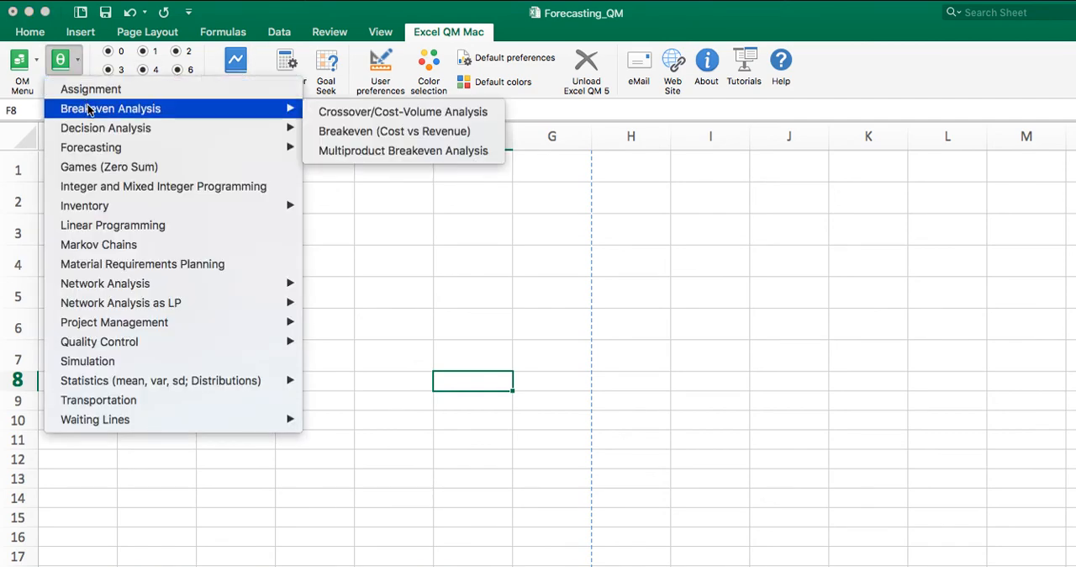
mouse_move(92, 151)
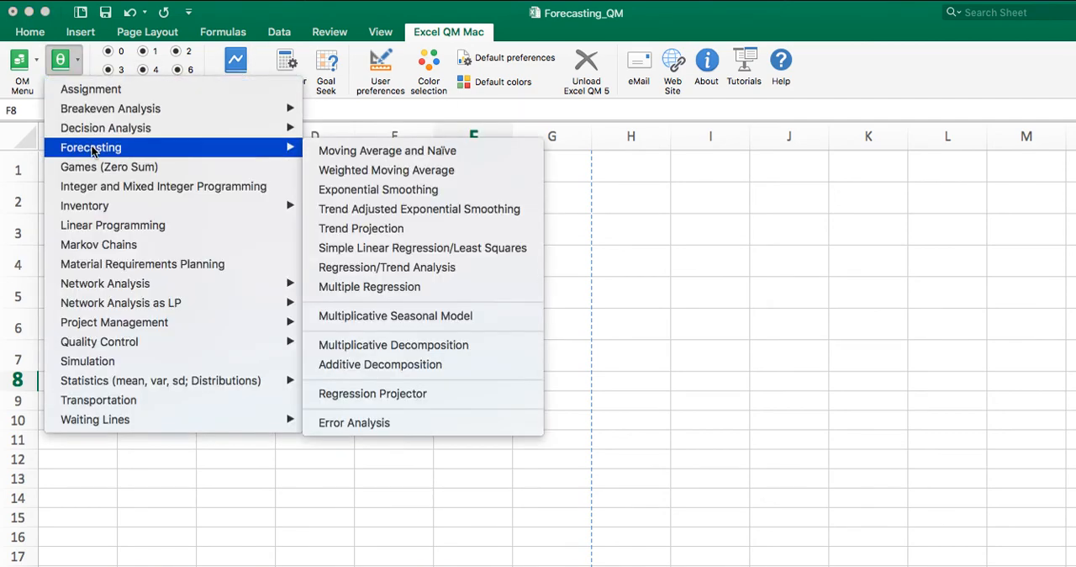
click(367, 192)
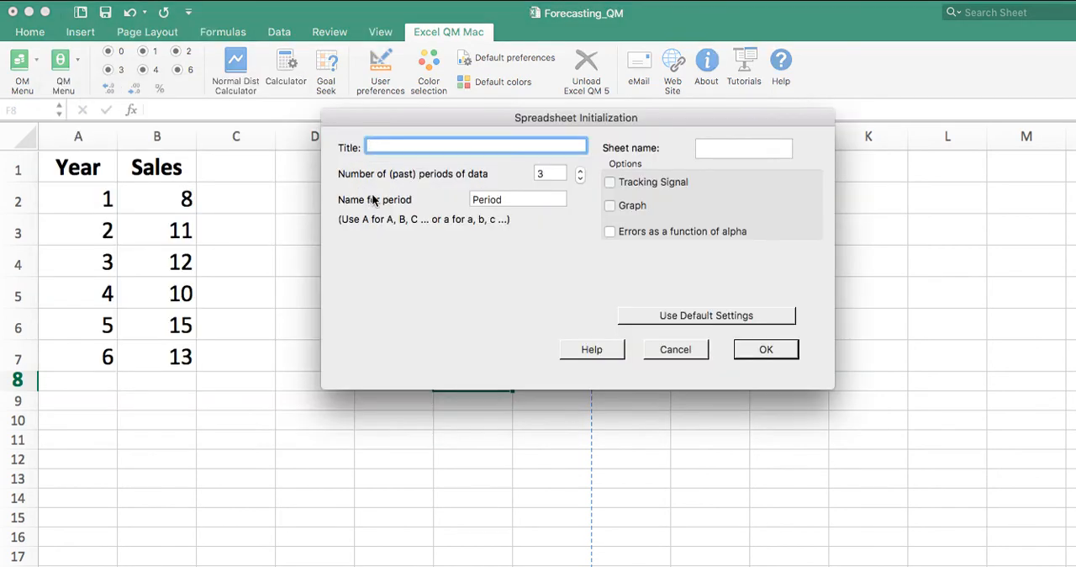
Step: Create the sheet "Exponential" with 6 past periods named "Year", and set its Alpha to 0.3
click(581, 172)
click(581, 172)
click(581, 179)
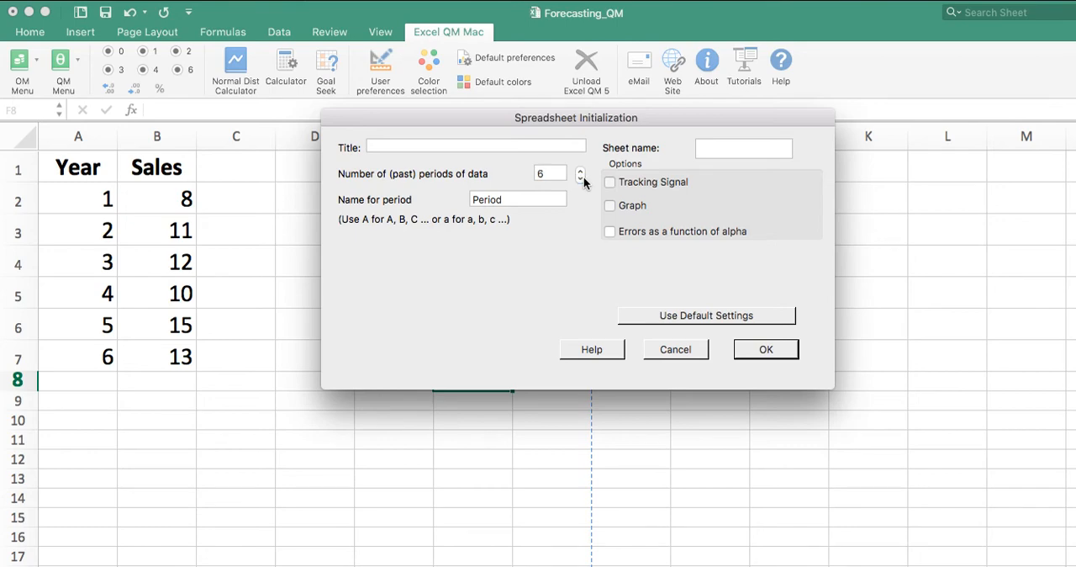
click(715, 144)
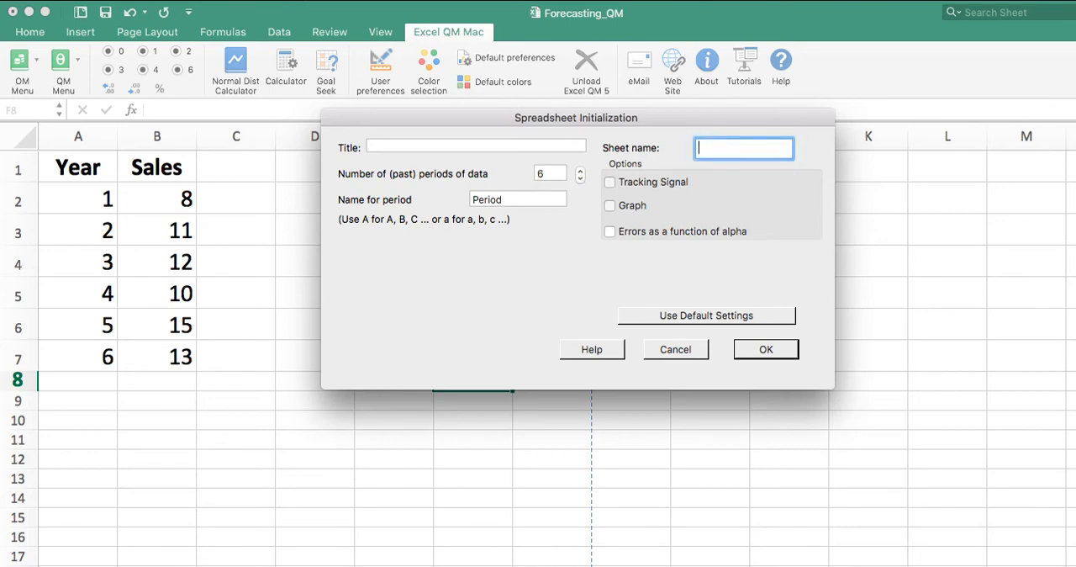
text(Exponential)
double_click(519, 199)
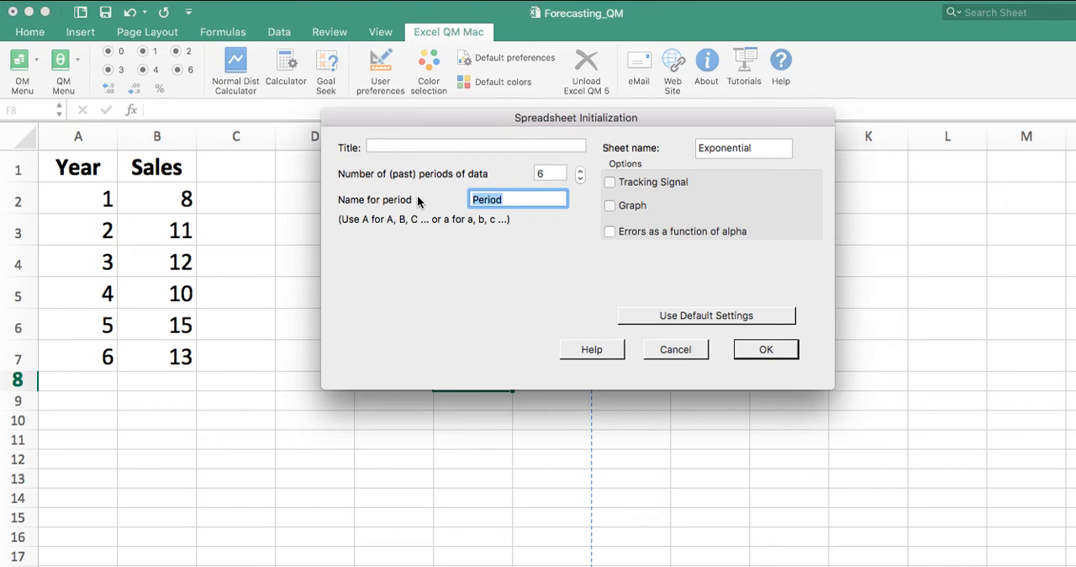
text(Year)
click(766, 351)
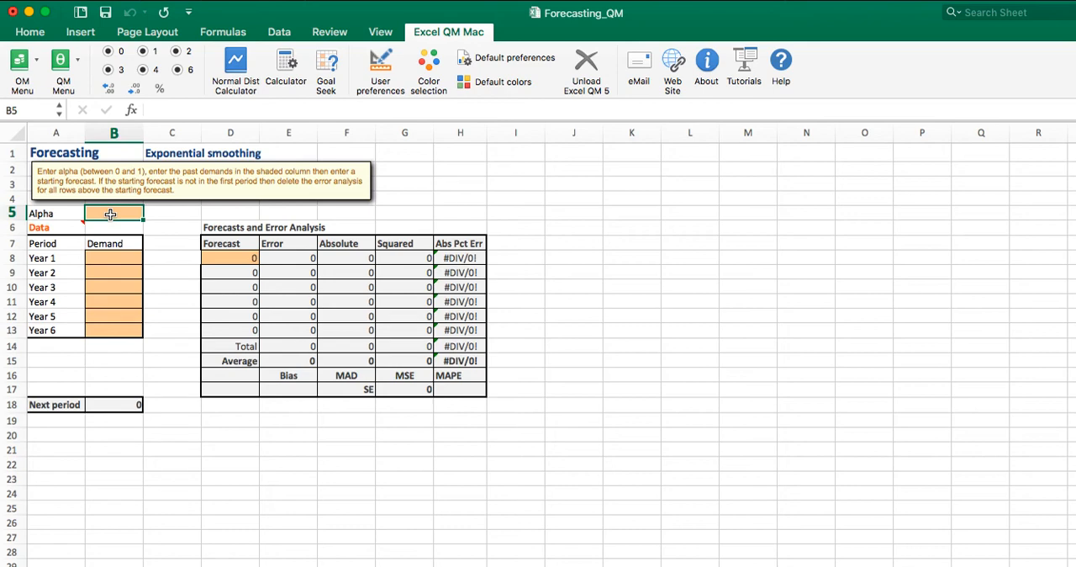
text(.3)
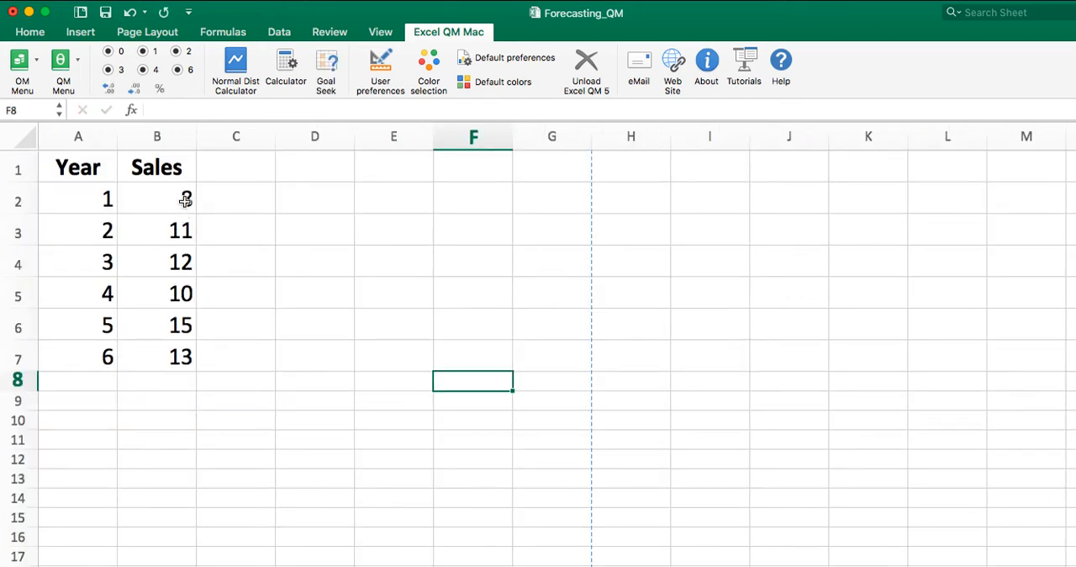
Step: Copy the Sales values in B2:B7 into the Exponential sheet's demand cells B8:B13 and widen its Squared column
click(182, 202)
drag(181, 220, 180, 351)
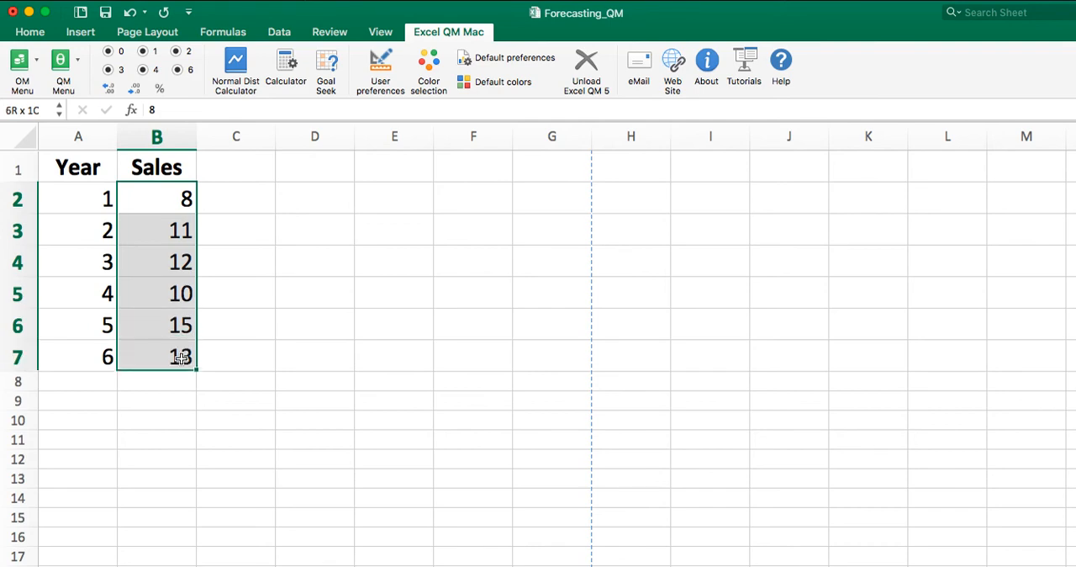
click(122, 2)
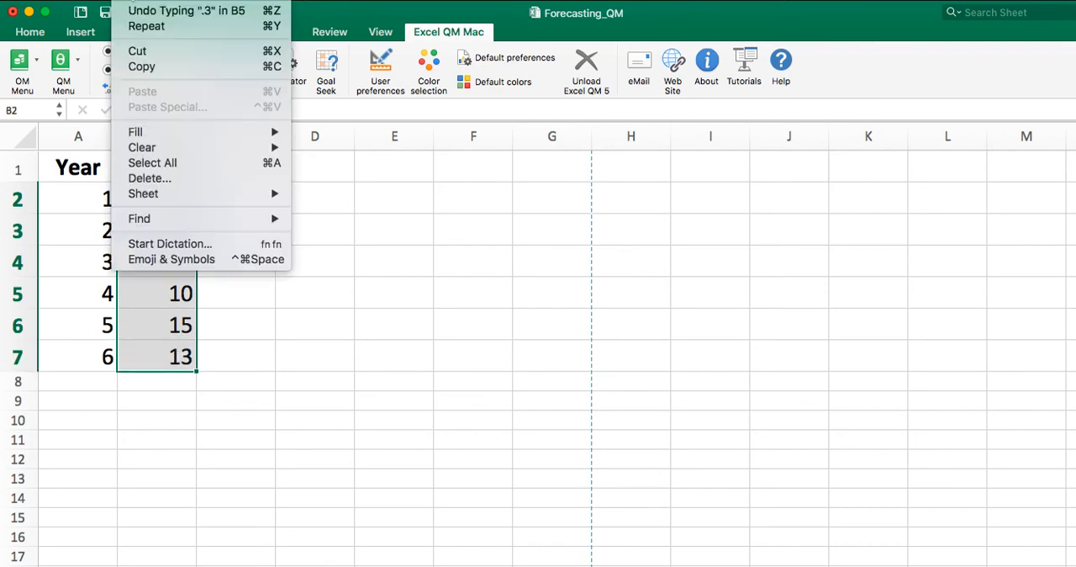
click(140, 67)
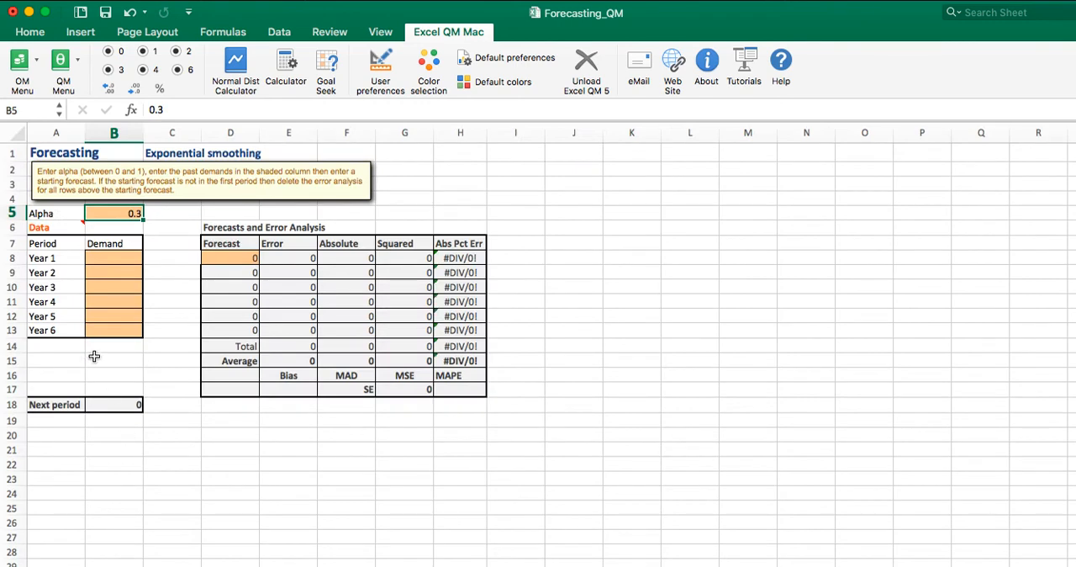
drag(118, 254, 121, 329)
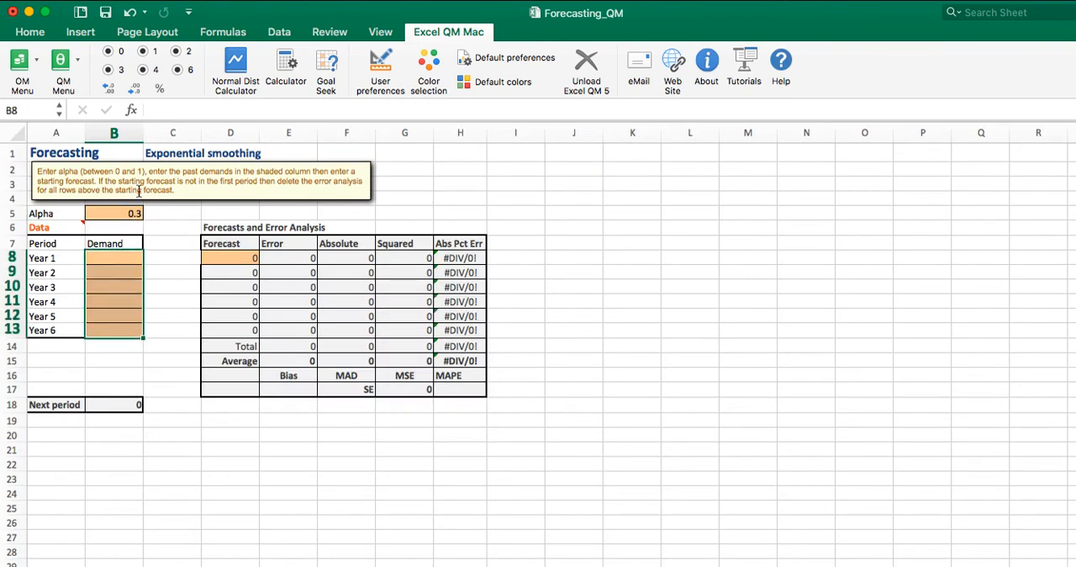
click(132, 1)
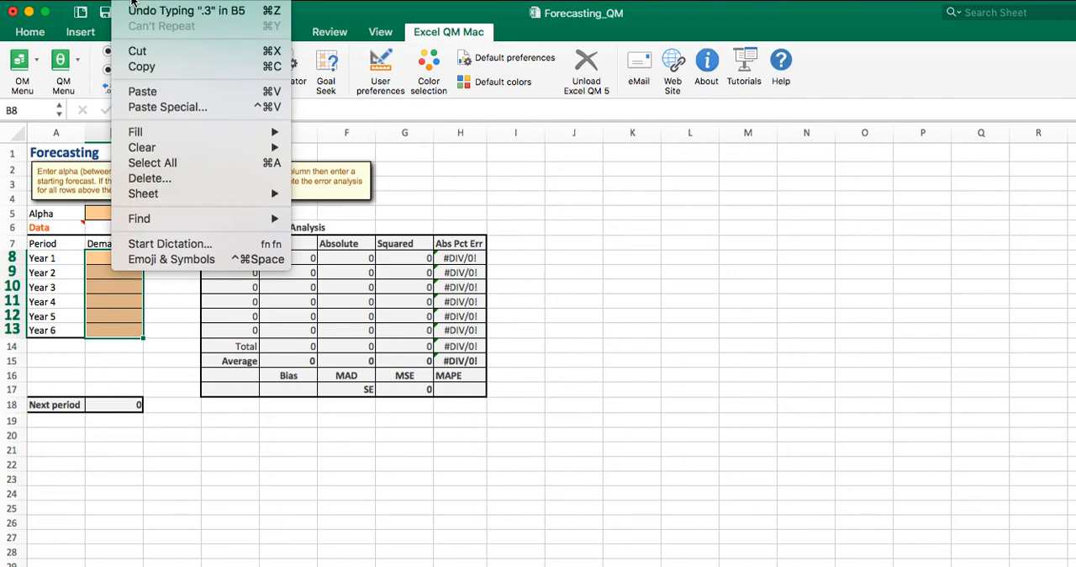
click(143, 90)
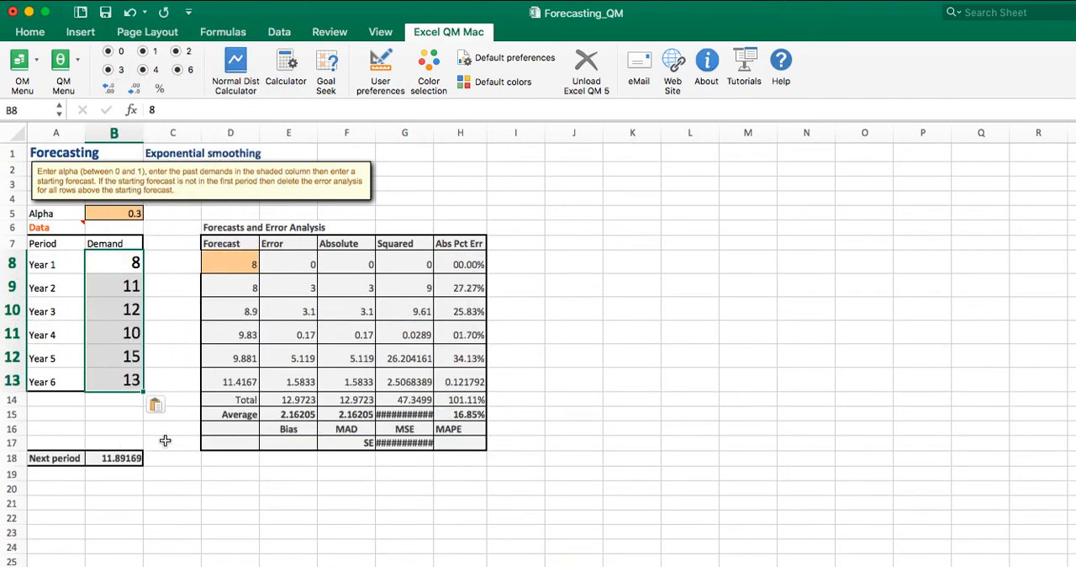
drag(431, 132, 492, 132)
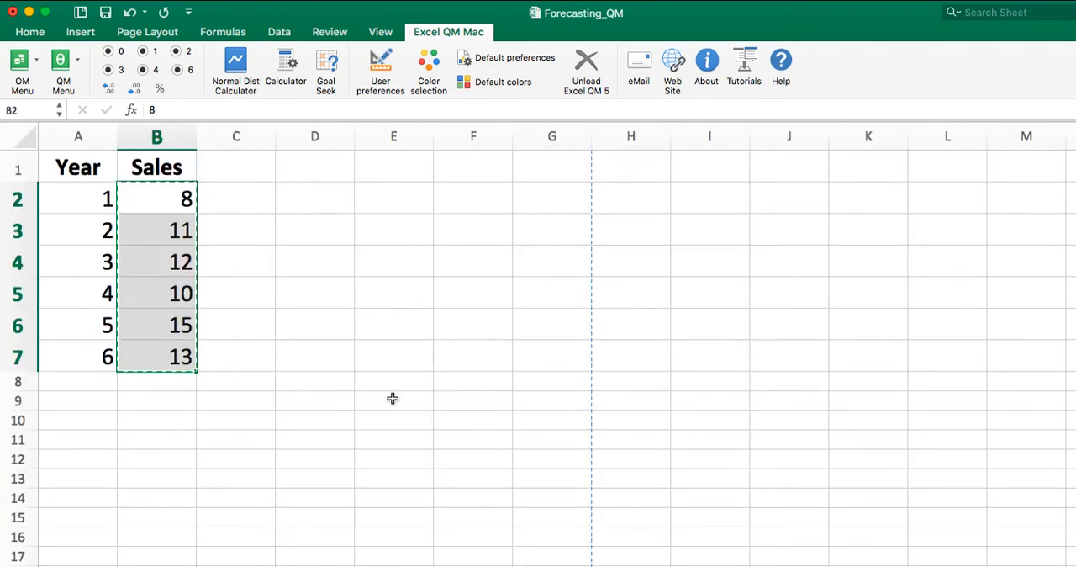
Step: Start a Regression/Trend Analysis forecasting model from the sheet with the yearly sales data
click(392, 399)
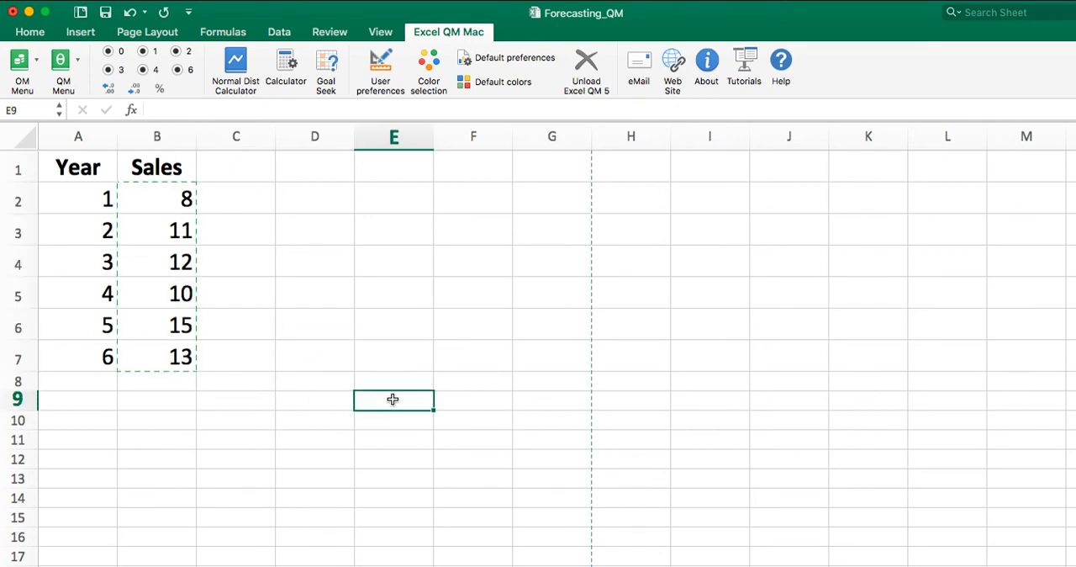
click(60, 63)
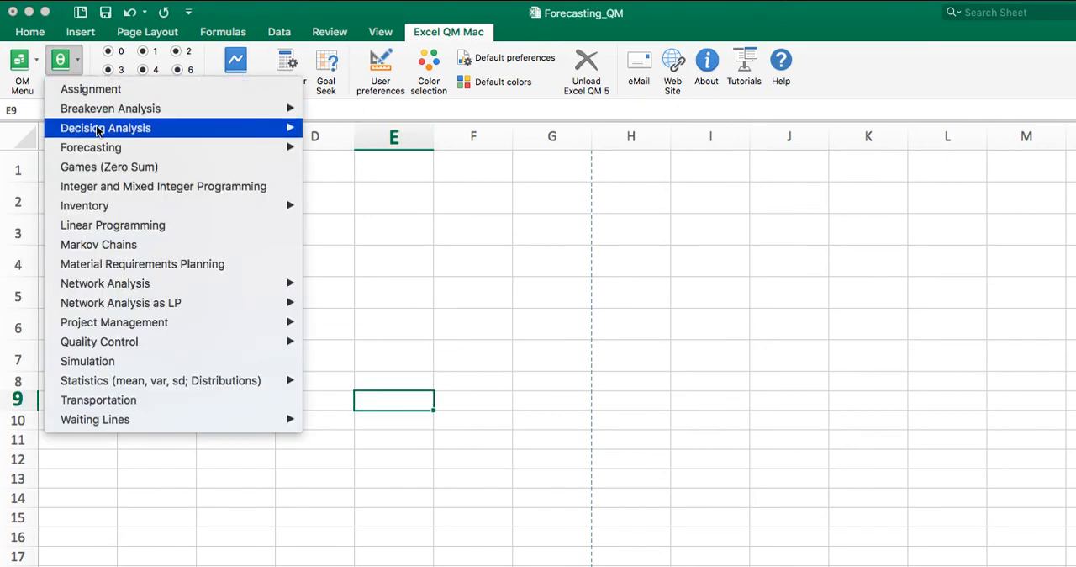
mouse_move(99, 150)
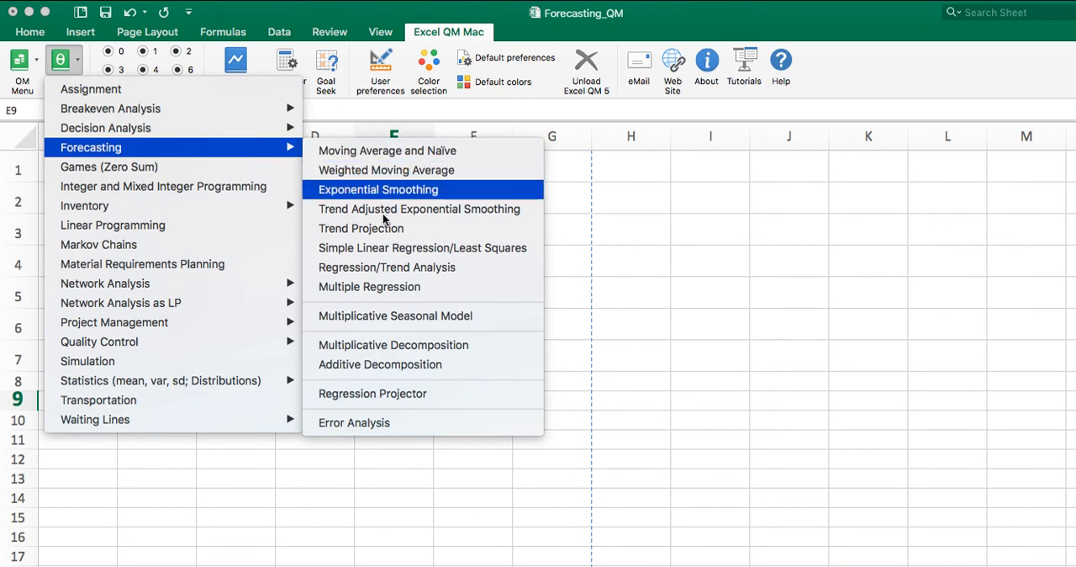
click(386, 268)
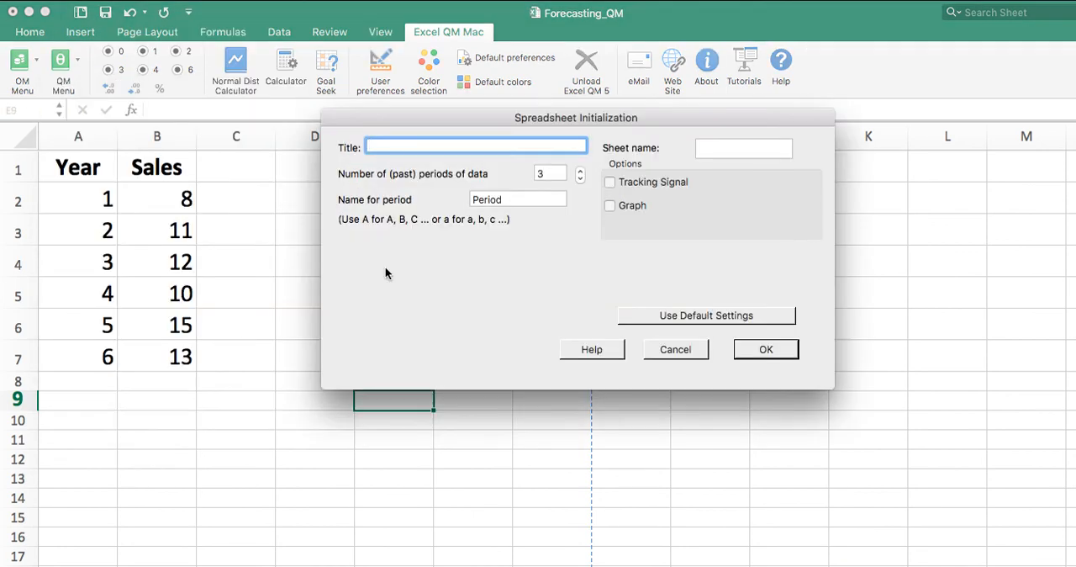
Step: Create the sheet "Regression" with 6 past periods of data named "Year"
click(580, 170)
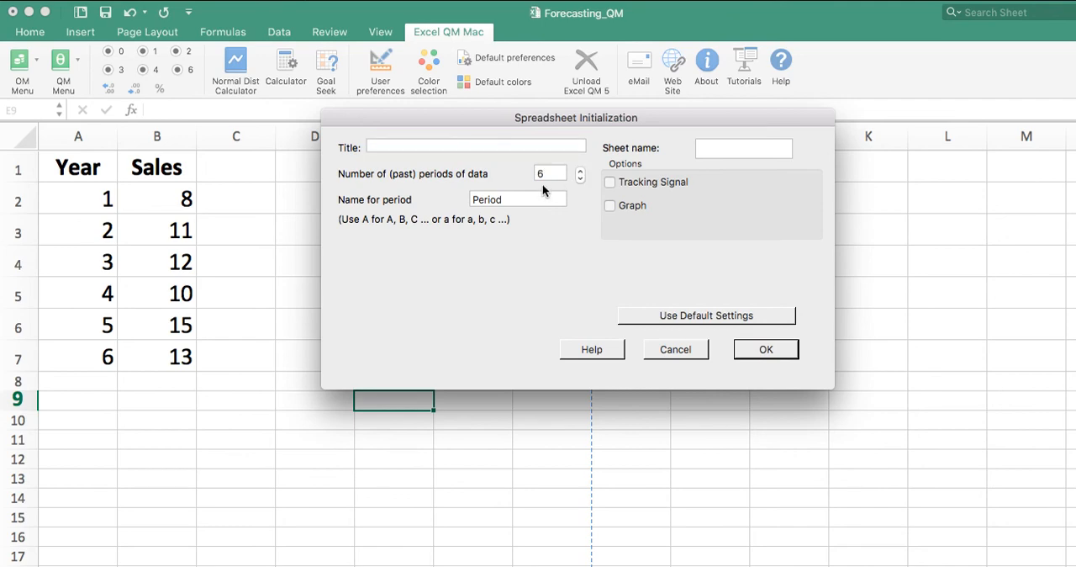
click(728, 148)
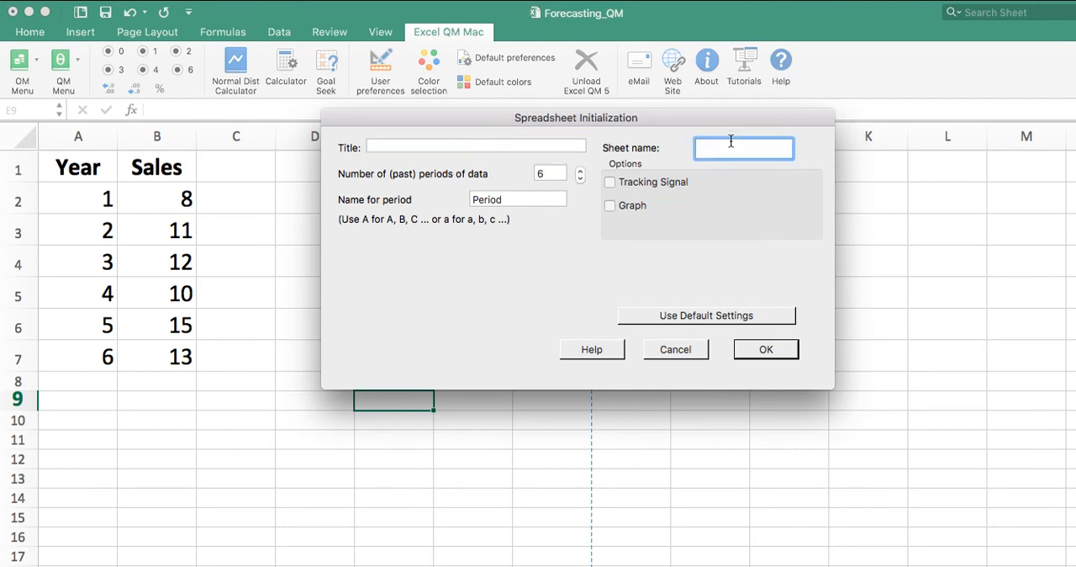
text(Regression)
click(506, 199)
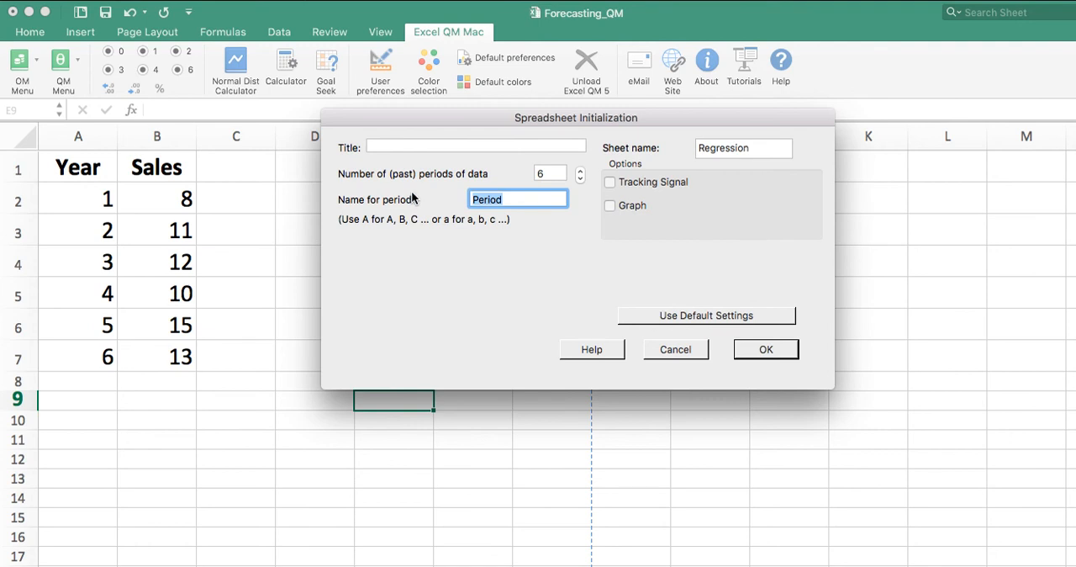
key(BackSpace)
text(Year)
click(765, 349)
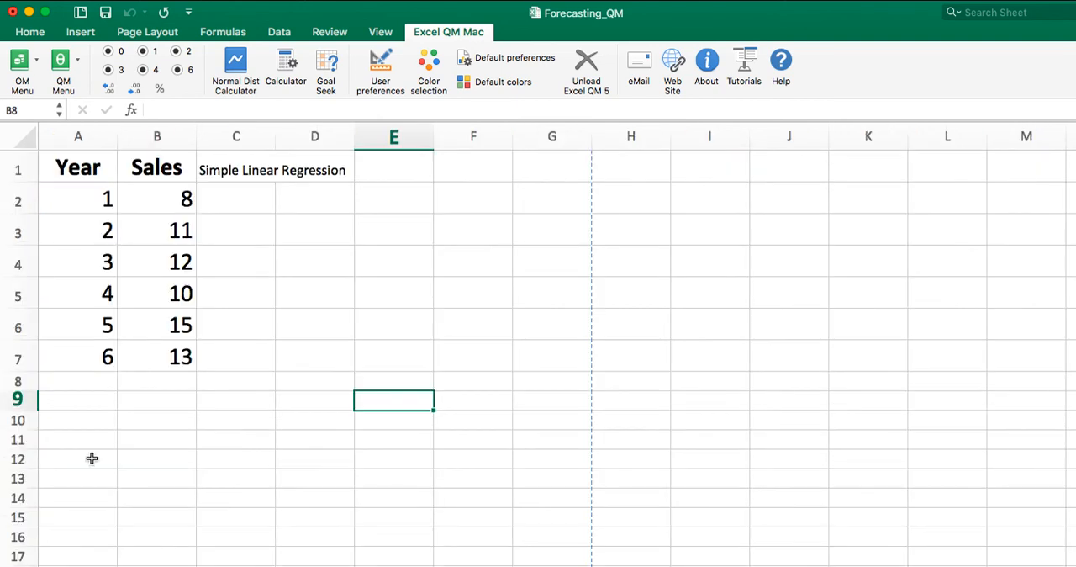
Step: Copy the Sales values in B2:B7 into the Regression sheet's Demand (y) cells B8:B13
drag(178, 204, 169, 353)
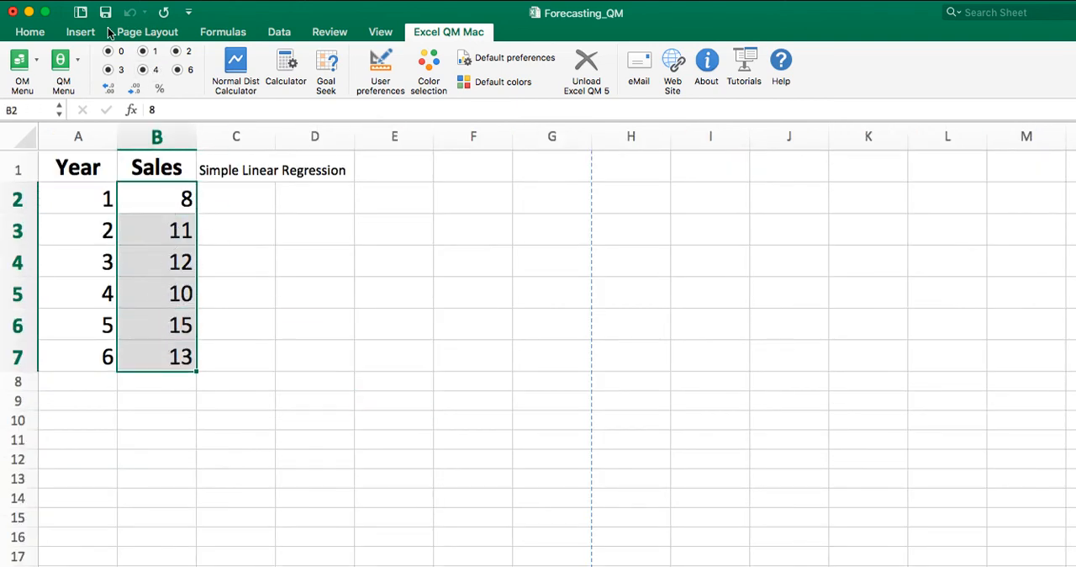
click(133, 0)
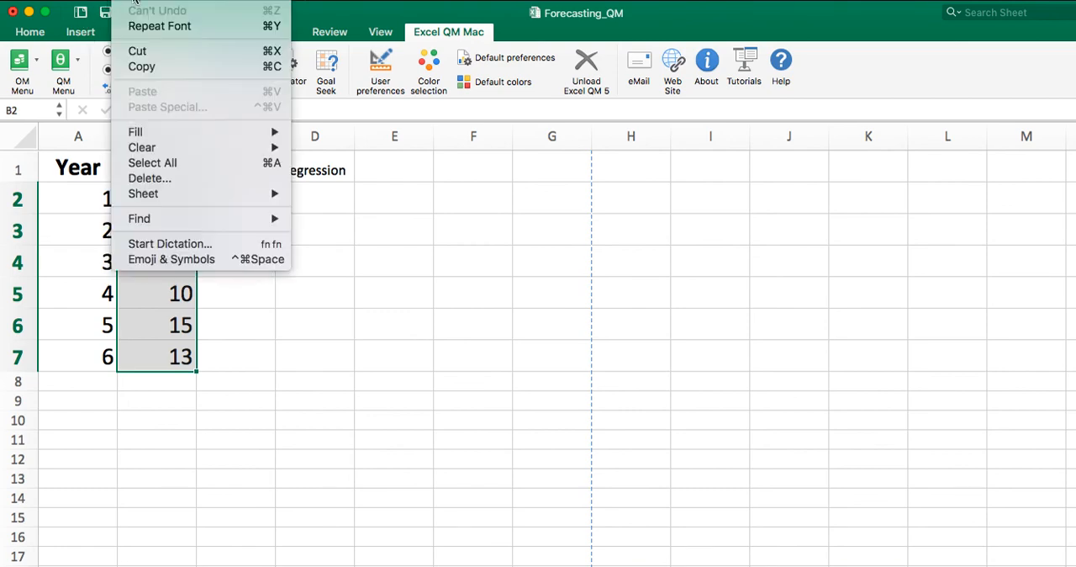
click(141, 67)
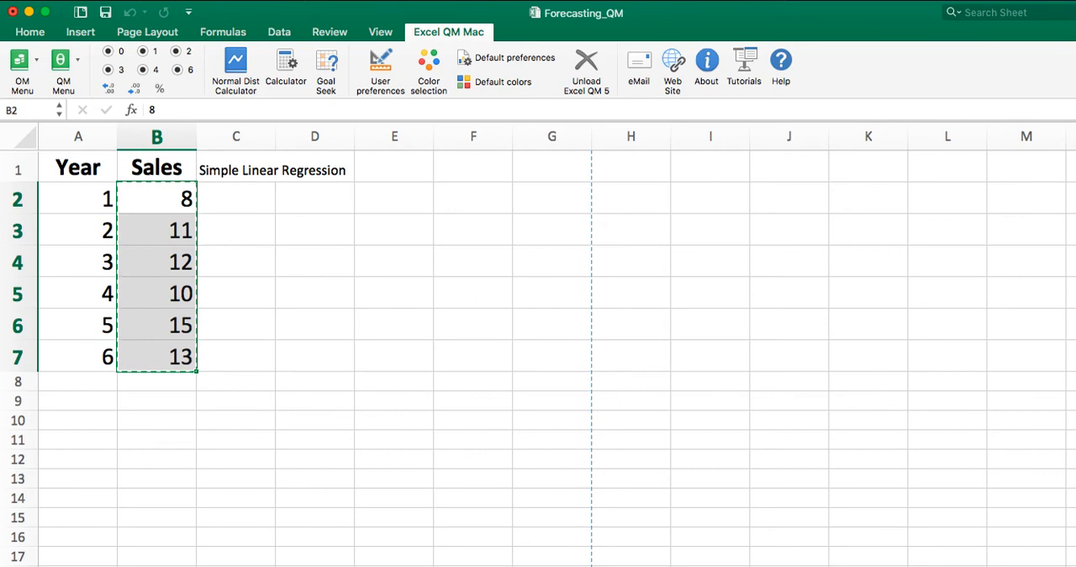
click(243, 566)
drag(108, 256, 104, 328)
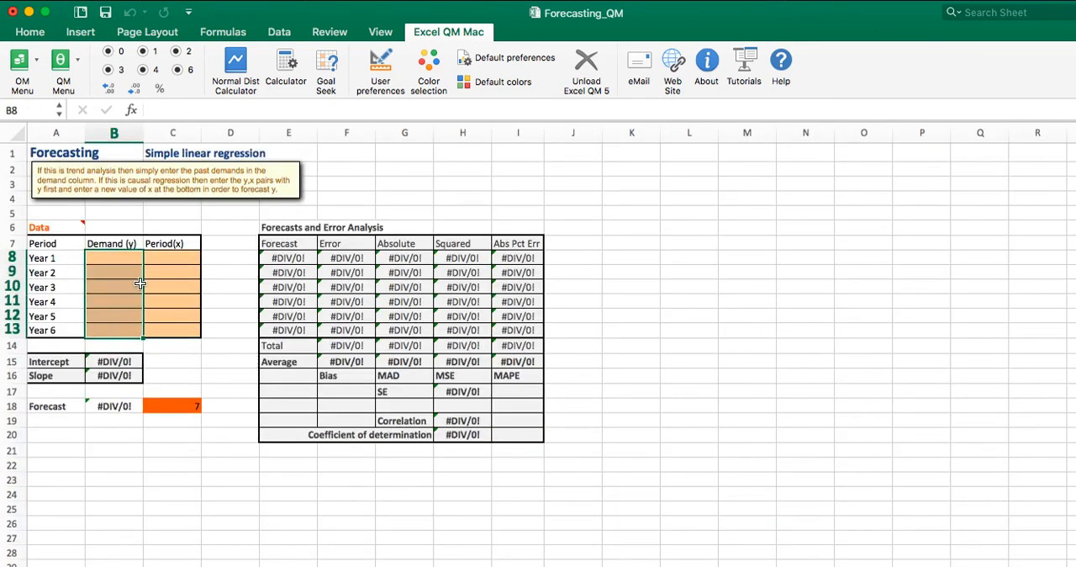
click(123, 2)
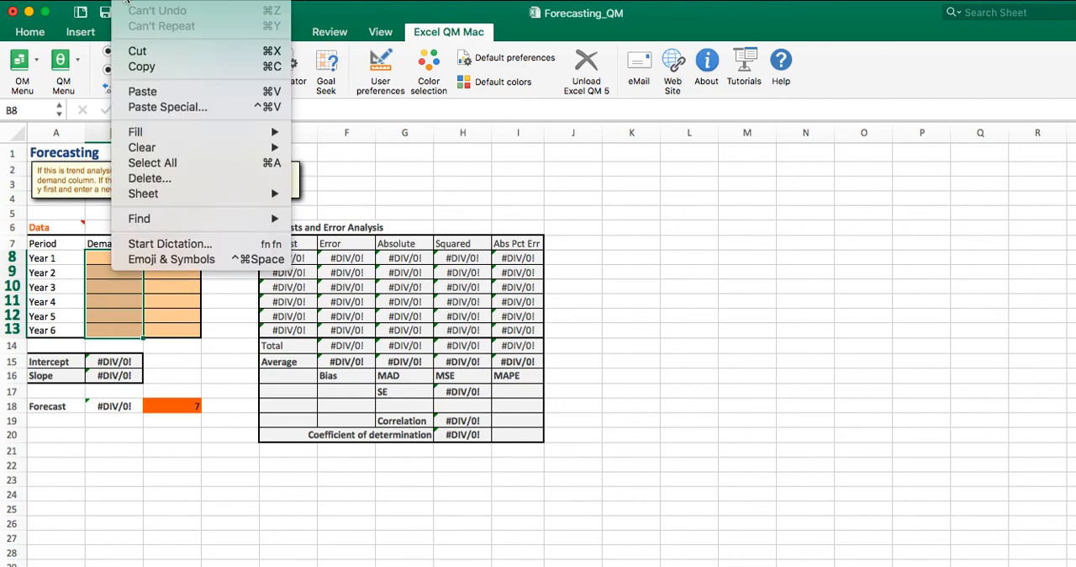
click(144, 90)
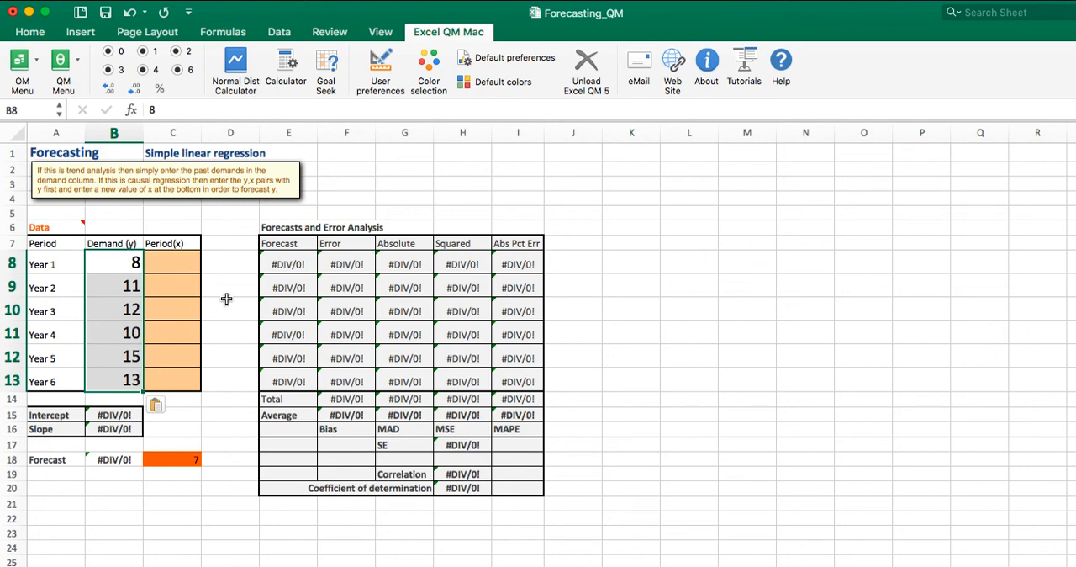
Step: Enter 1 through 6 as the Period(x) values in C8:C13 and widen the Squared and Absolute columns of the error analysis
click(185, 262)
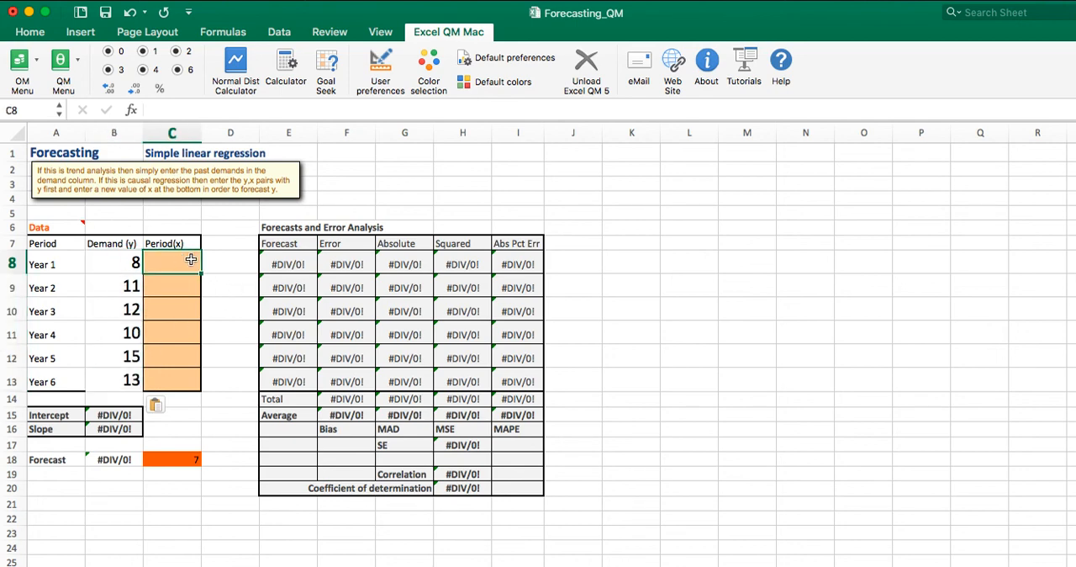
key(Return)
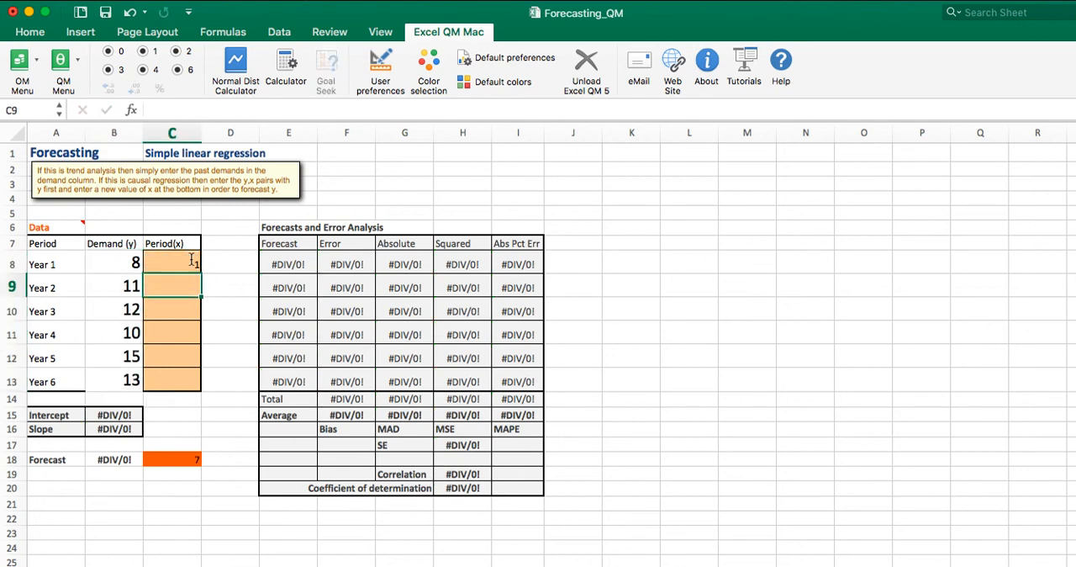
text(2)
key(Return)
text(3)
key(Return)
text(4)
key(Return)
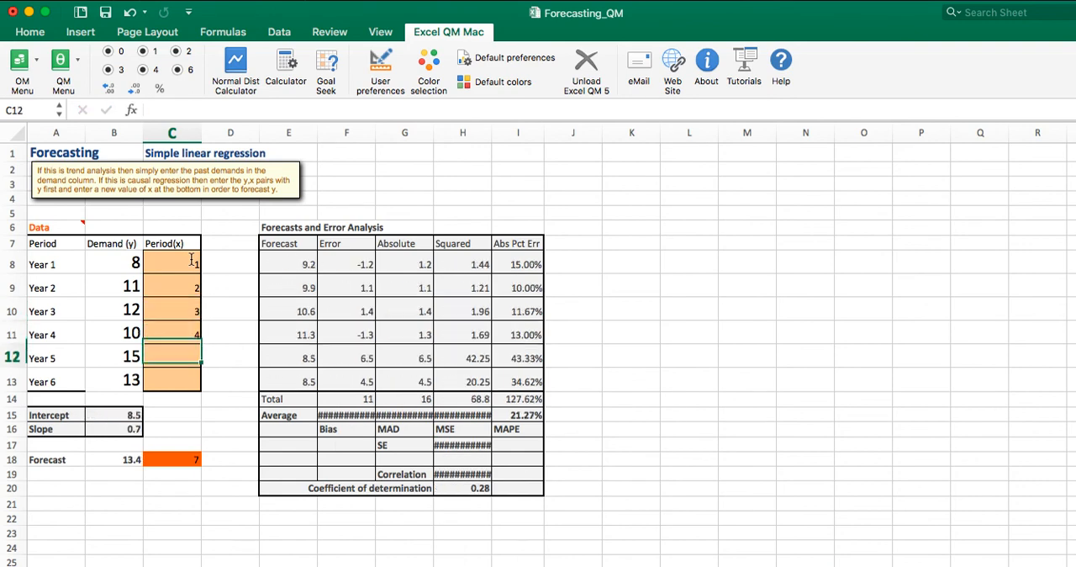
text(5)
key(Return)
text(6)
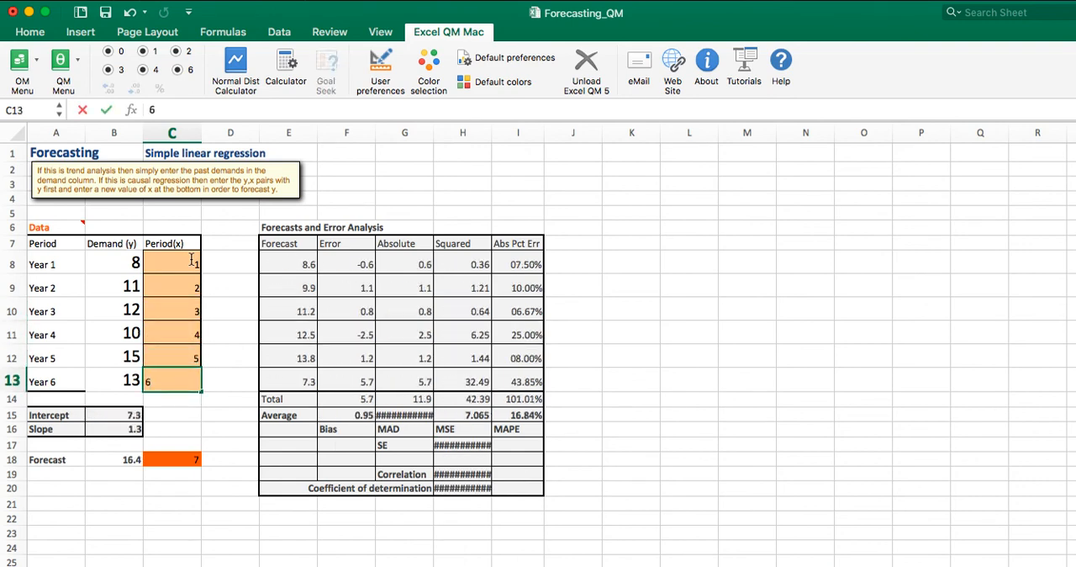
key(Return)
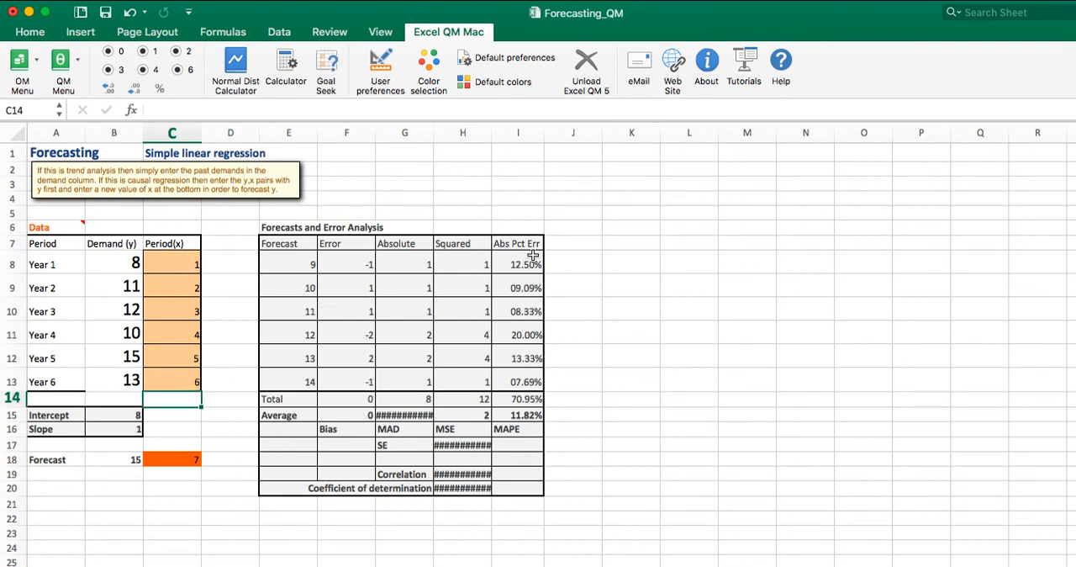
drag(491, 124, 602, 124)
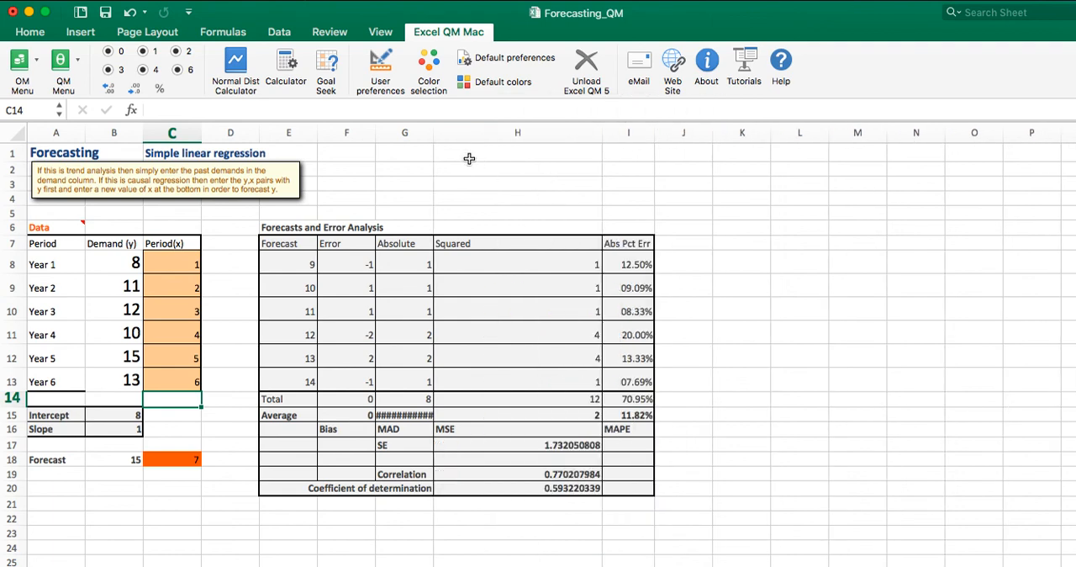
drag(432, 130, 483, 128)
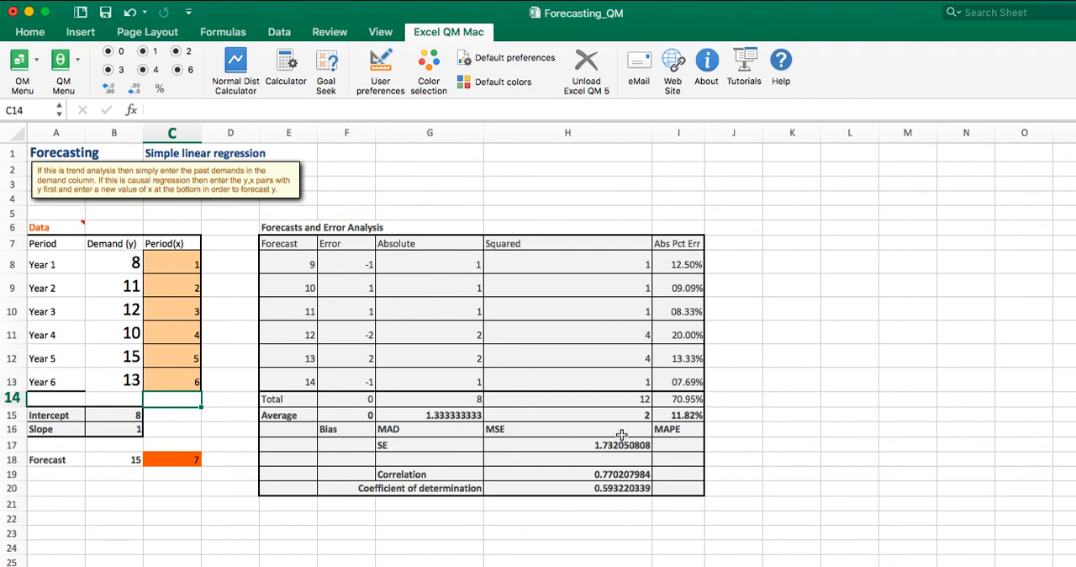